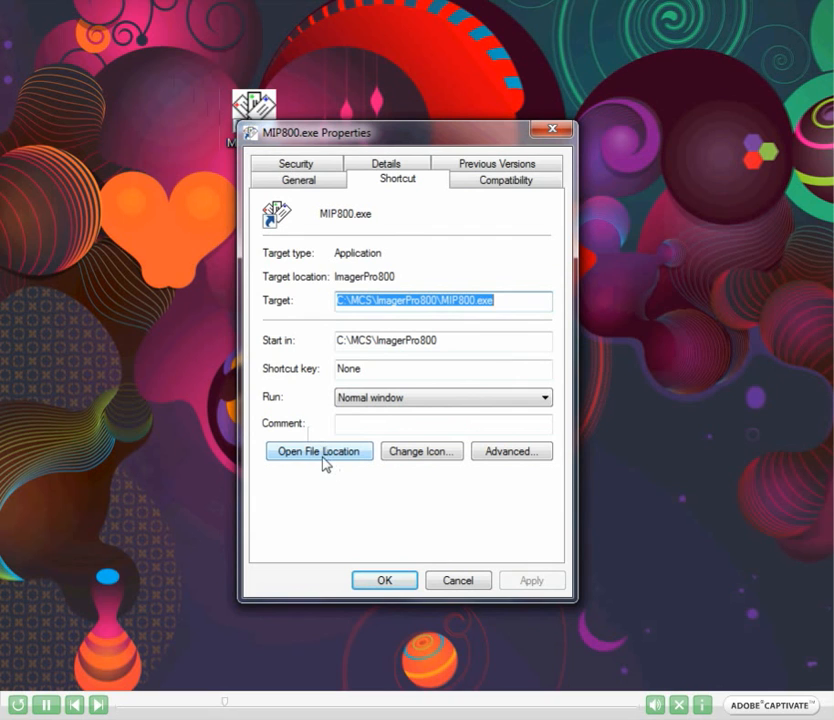
Open the file location of the MIP800.exe shortcut and select setup.cfg in the ImagerPro800 folder
click(323, 462)
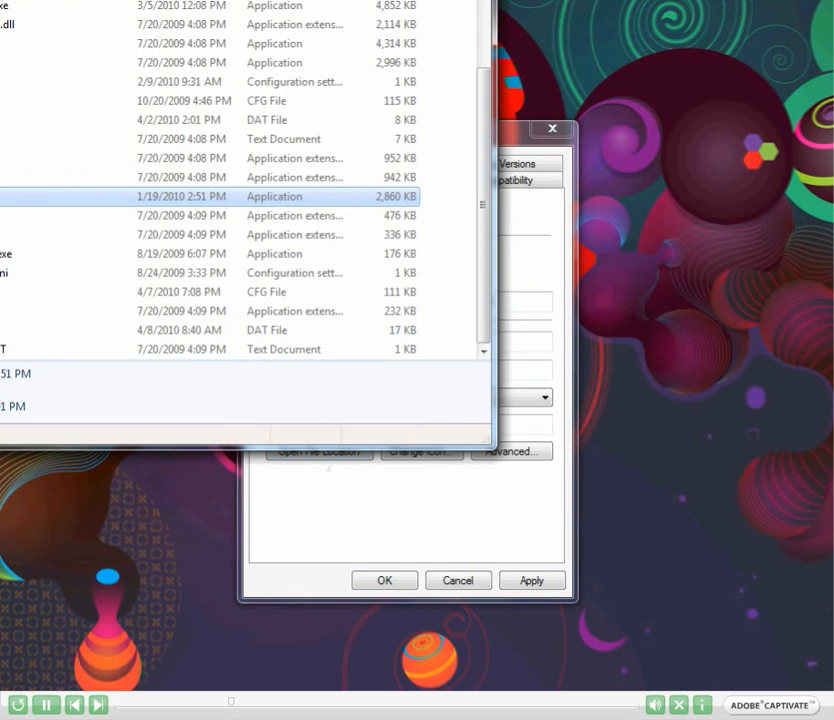
drag(139, 0, 438, 26)
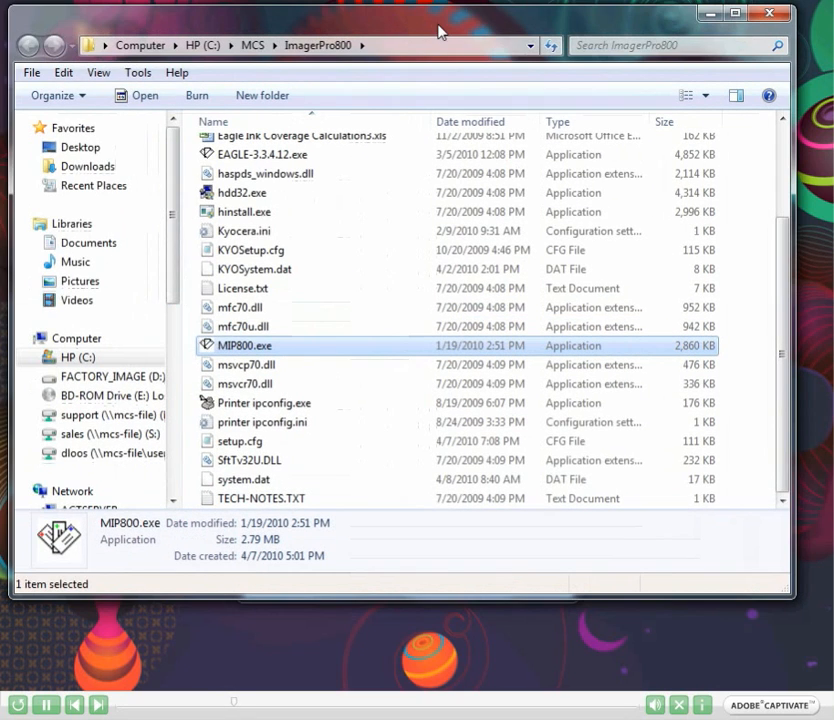
click(252, 443)
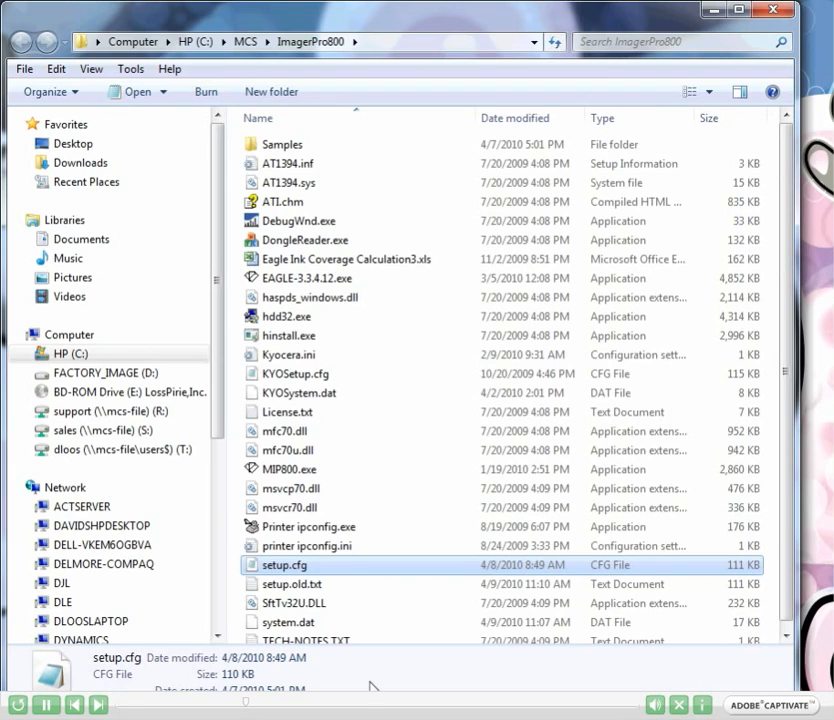
Open setup.cfg with Notepad and move its window clear for editing
right_click(323, 568)
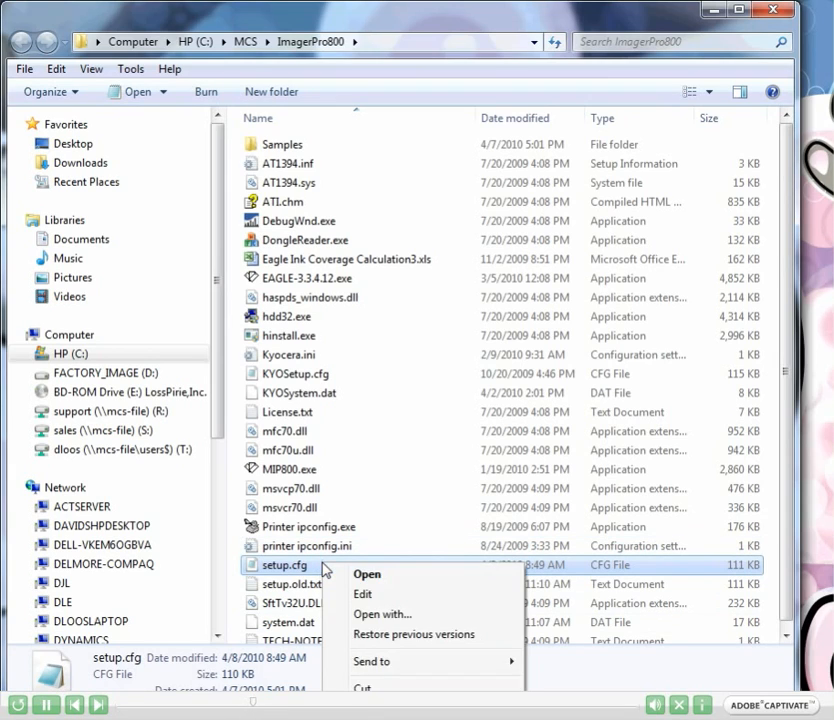
click(372, 616)
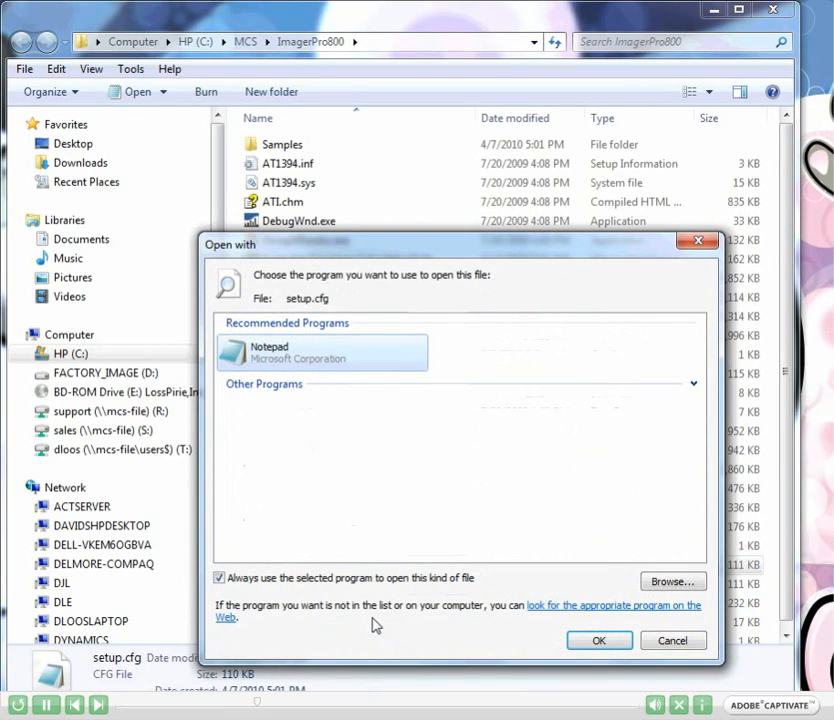
double_click(260, 360)
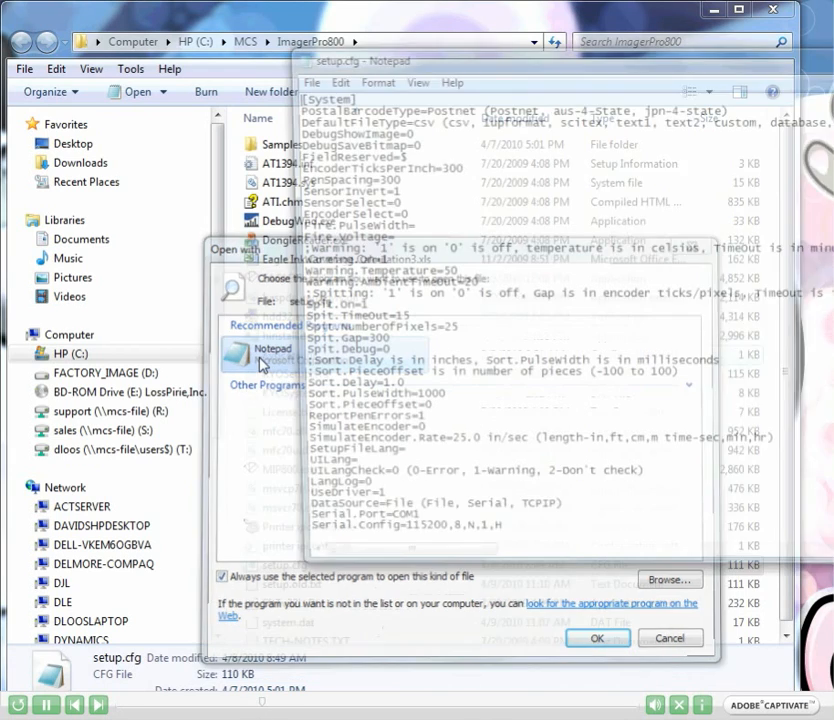
drag(462, 66, 189, 42)
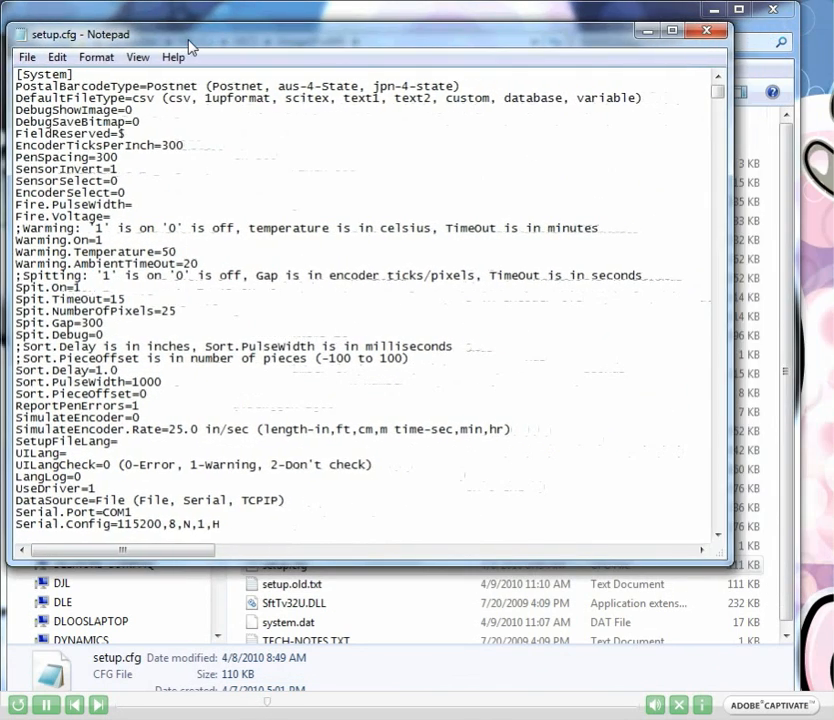
Find the BarCodeOneCode section in setup.cfg and bring its settings into view
click(27, 57)
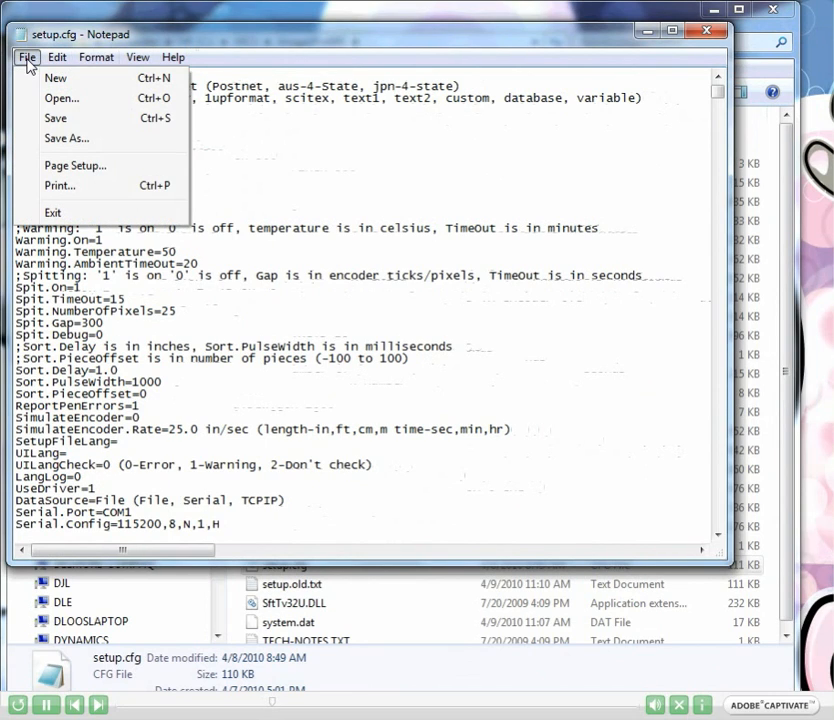
mouse_move(57, 57)
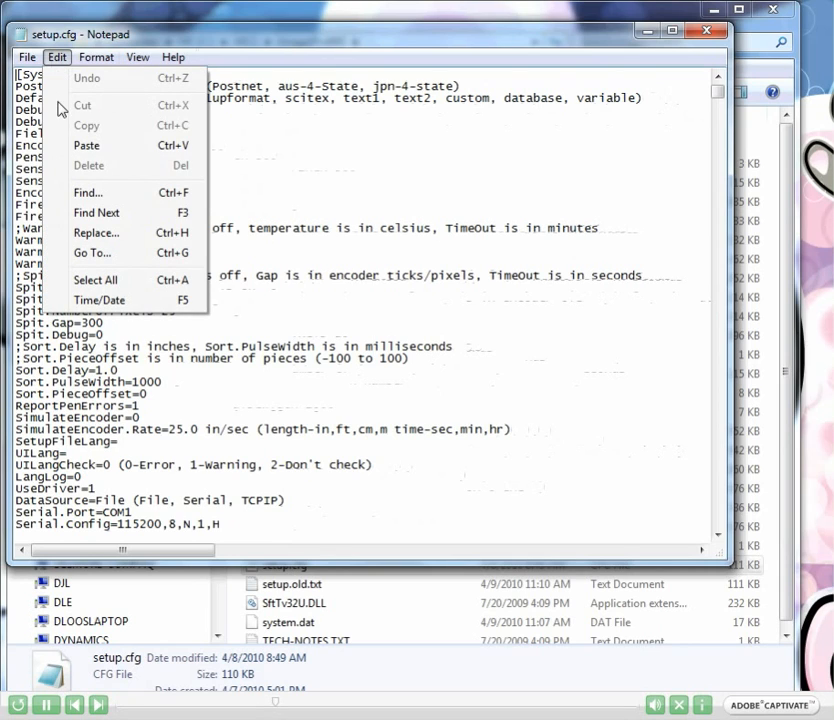
click(84, 194)
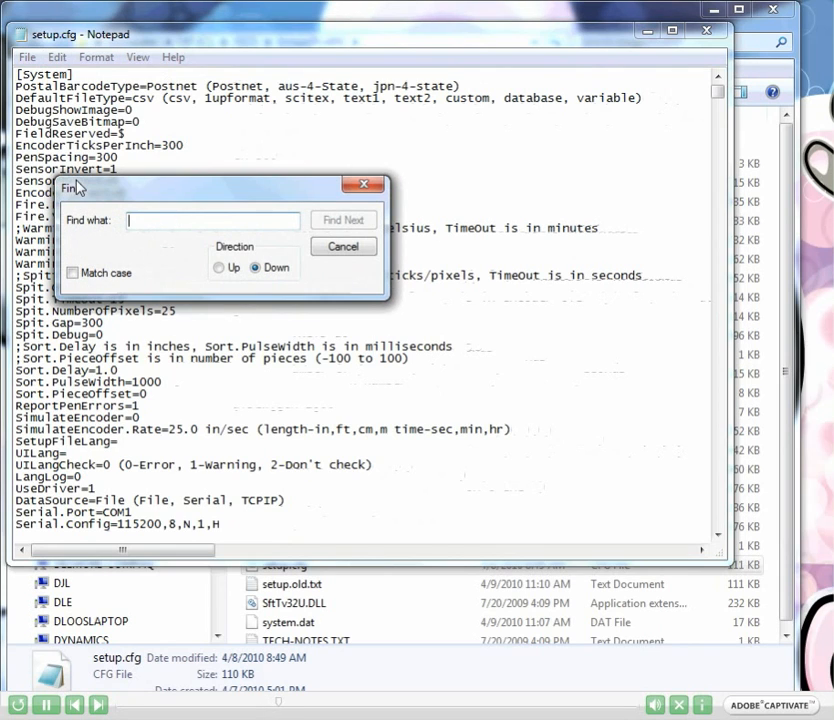
right_click(135, 218)
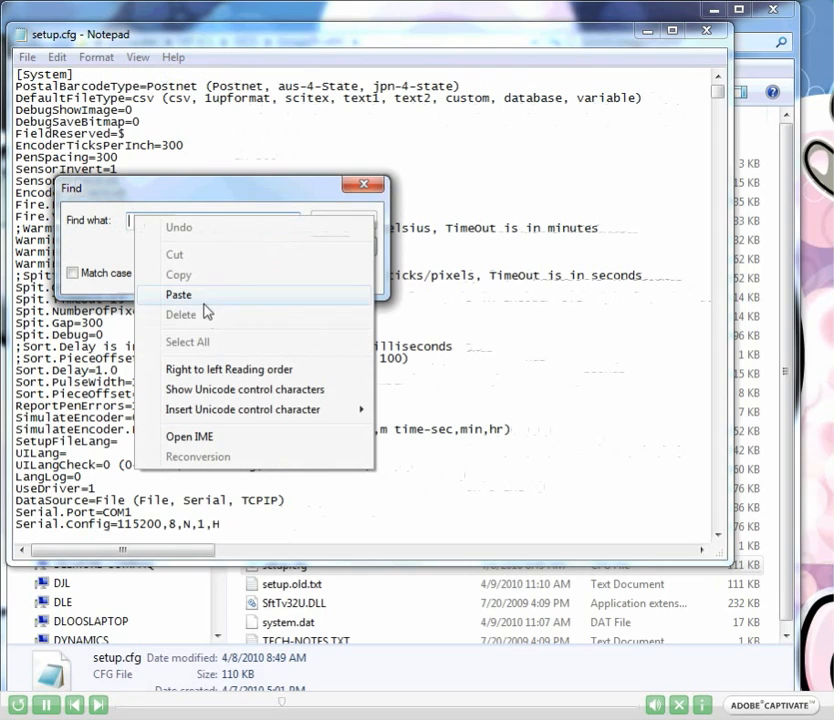
click(205, 297)
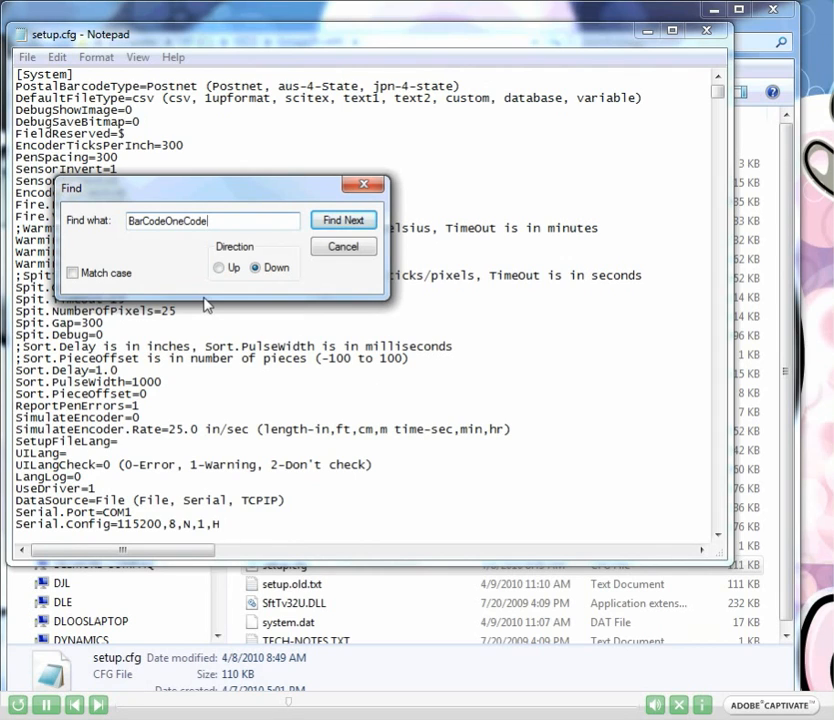
click(344, 222)
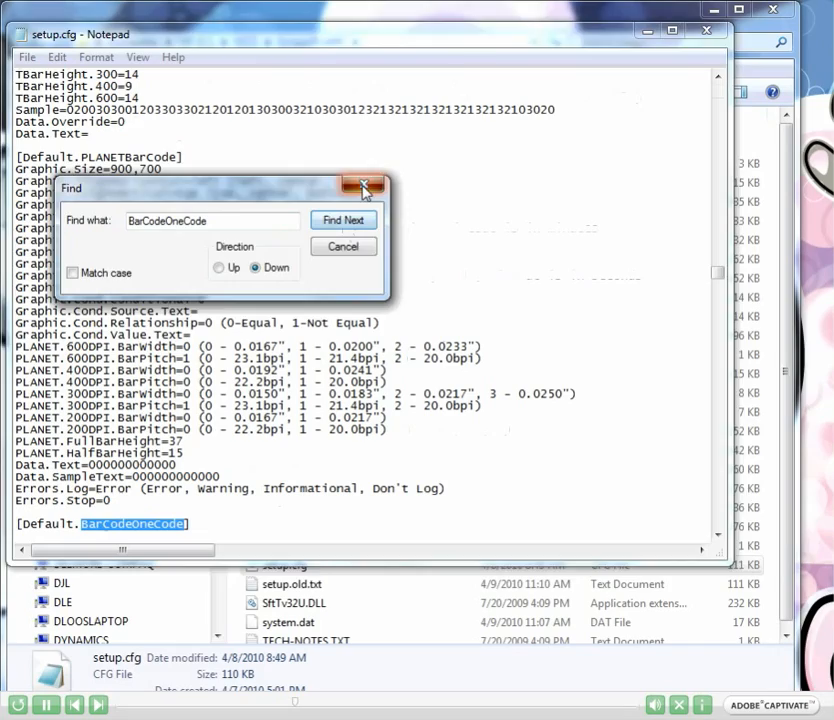
click(363, 188)
mouse_move(722, 276)
mouse_down()
mouse_move(722, 292)
mouse_move(720, 284)
mouse_up()
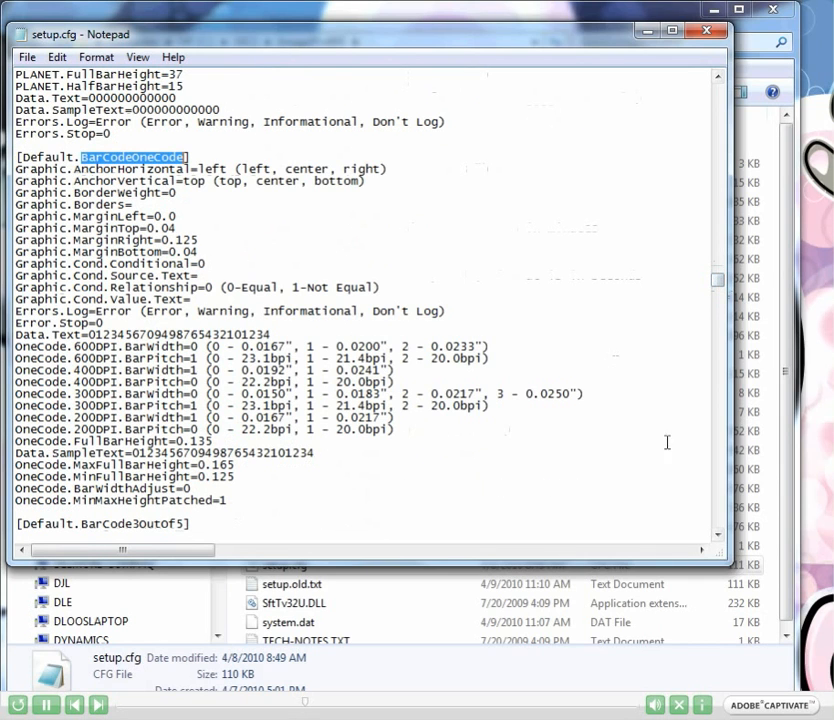
click(717, 536)
click(717, 536)
click(717, 536)
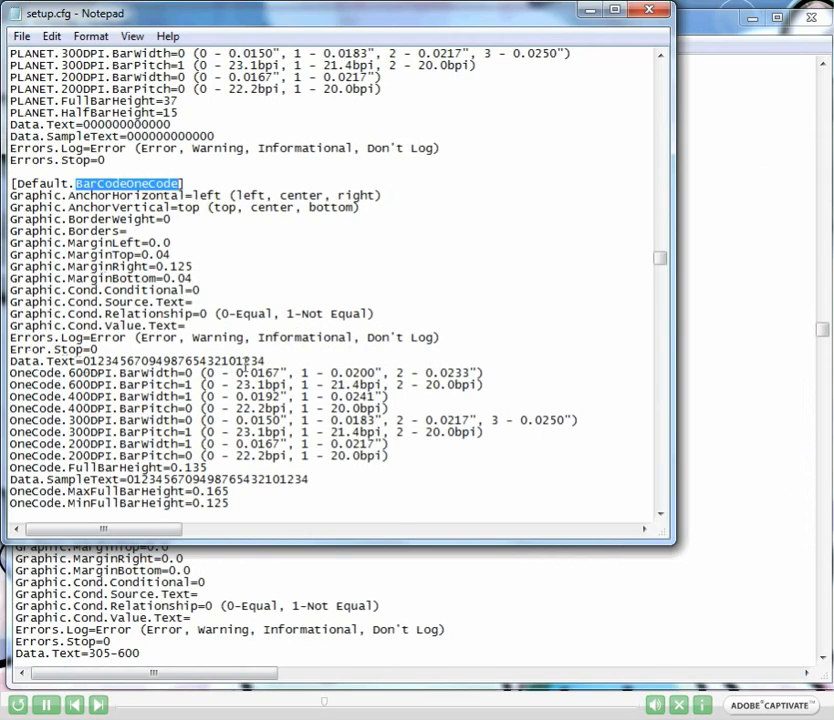
Shorten the Data.Text value in the Default.BarCodeOneCode section to 0123
drag(268, 361, 83, 361)
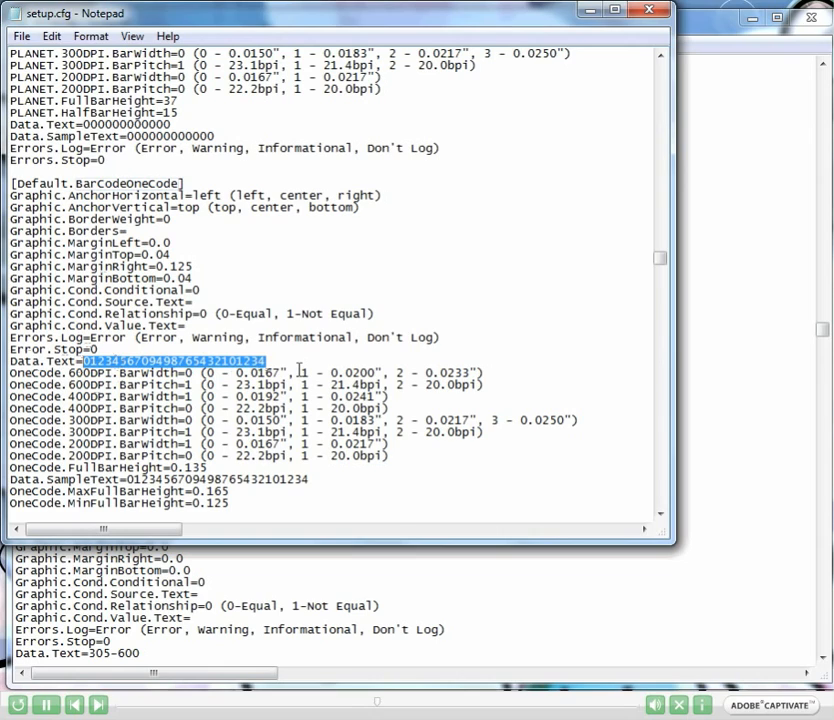
click(270, 360)
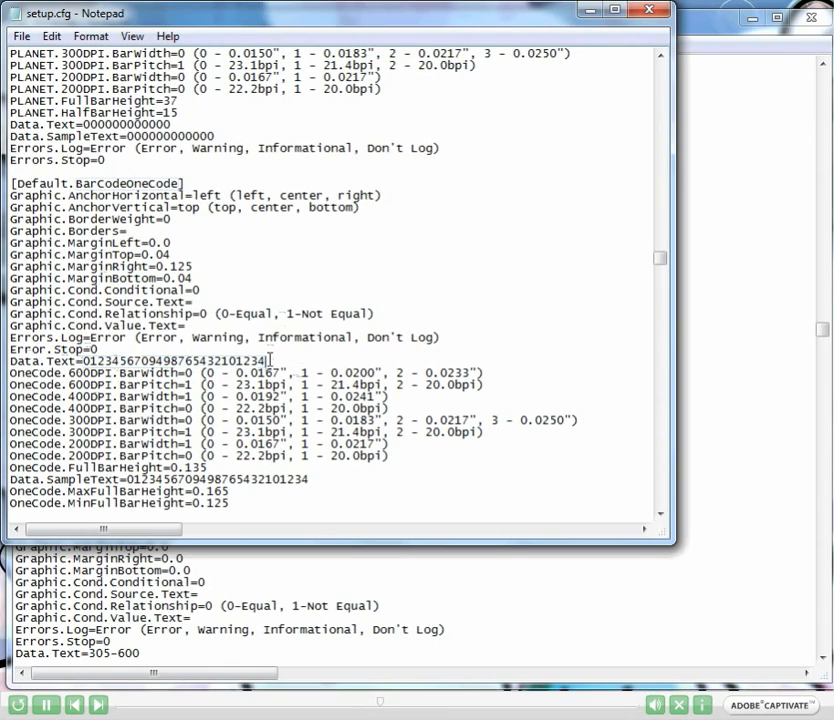
drag(270, 360, 113, 361)
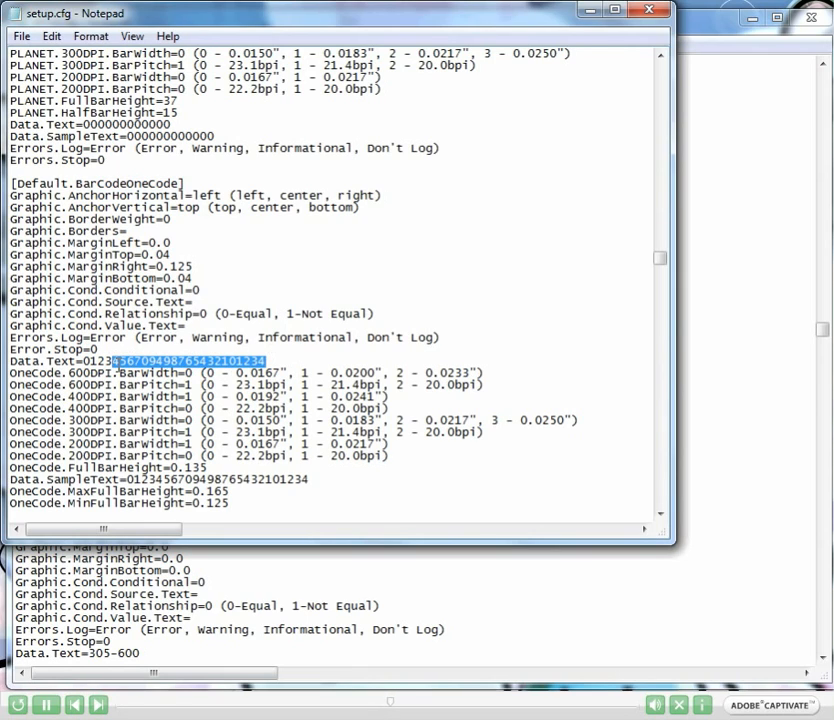
key(Delete)
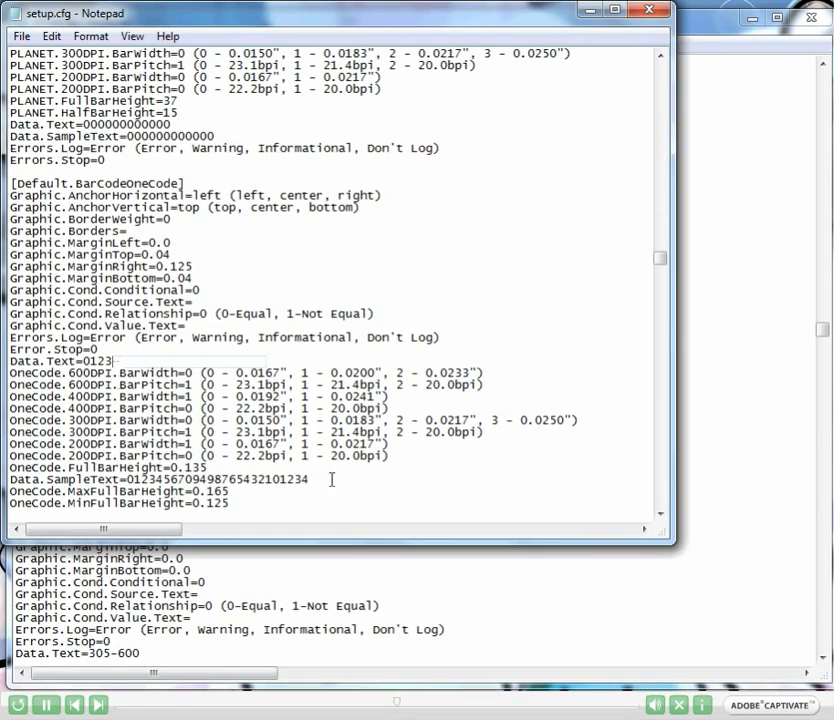
Shorten the Data.SampleText value in the Default.BarCodeOneCode section to 0123 and save setup.cfg
drag(315, 480, 162, 480)
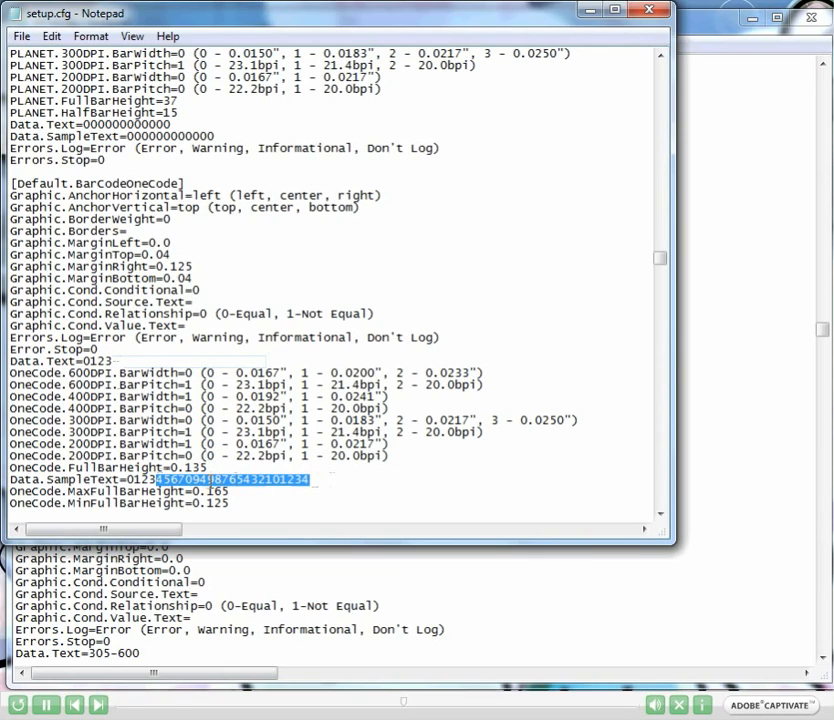
key(Delete)
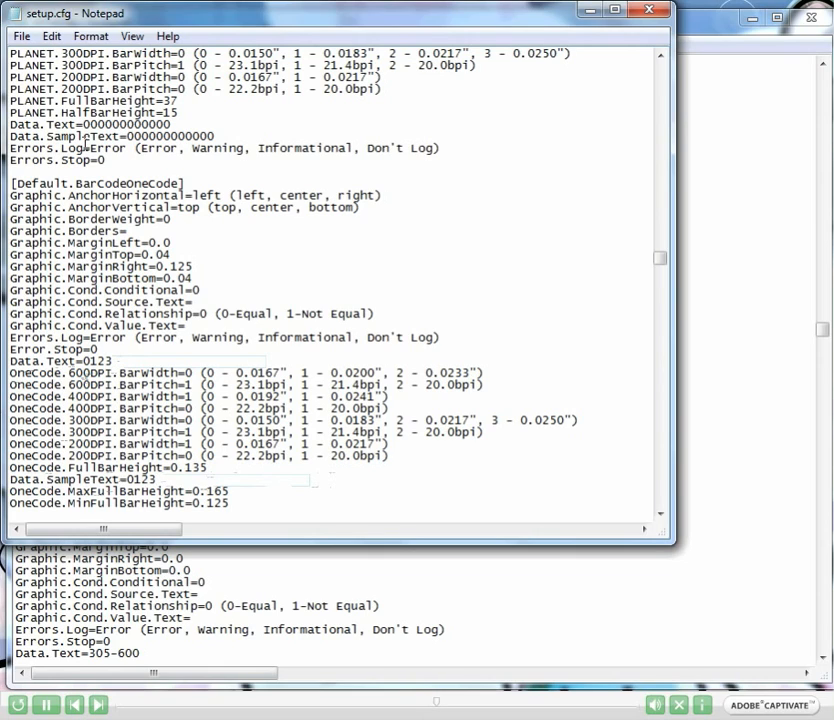
click(25, 36)
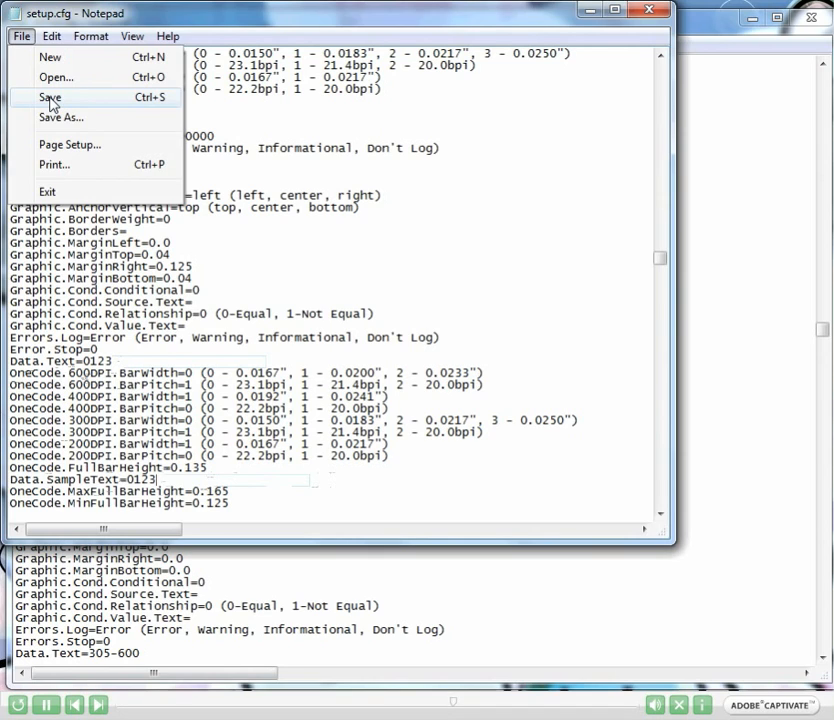
click(50, 98)
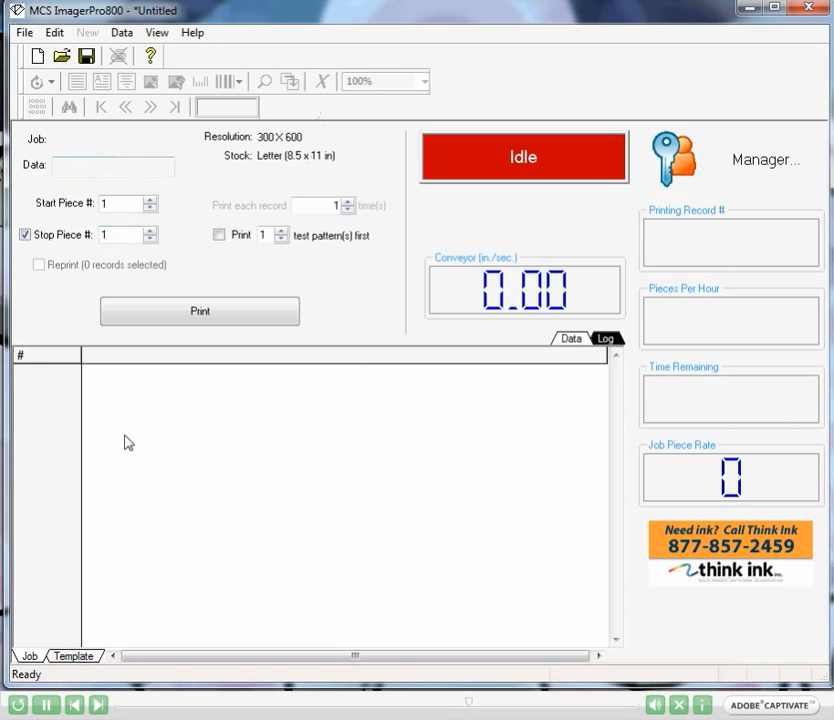
Switch to MCS ImagerPro800, add an Intelligent Mail barcode to the template, and close its properties unchanged
click(80, 654)
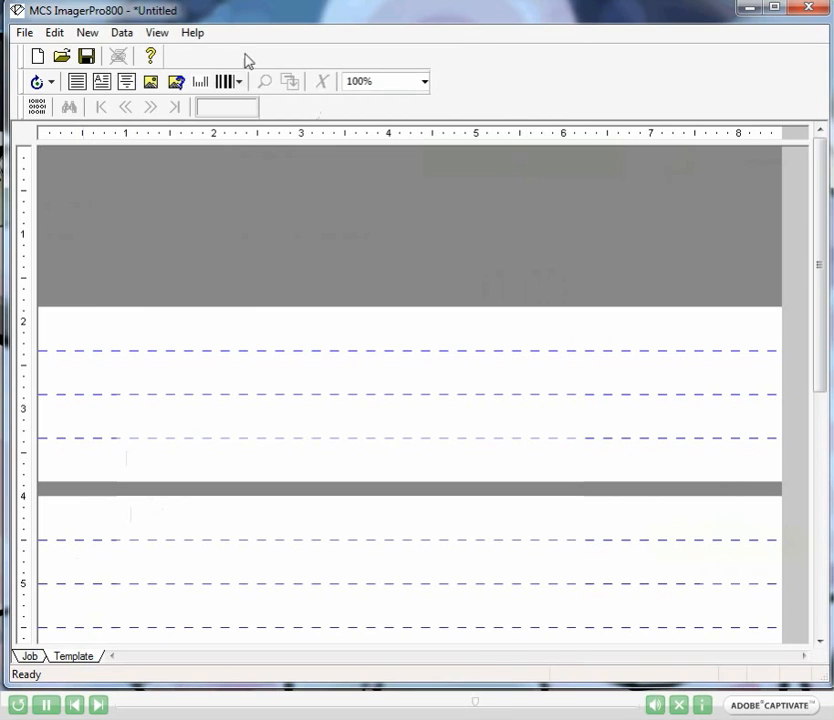
click(239, 82)
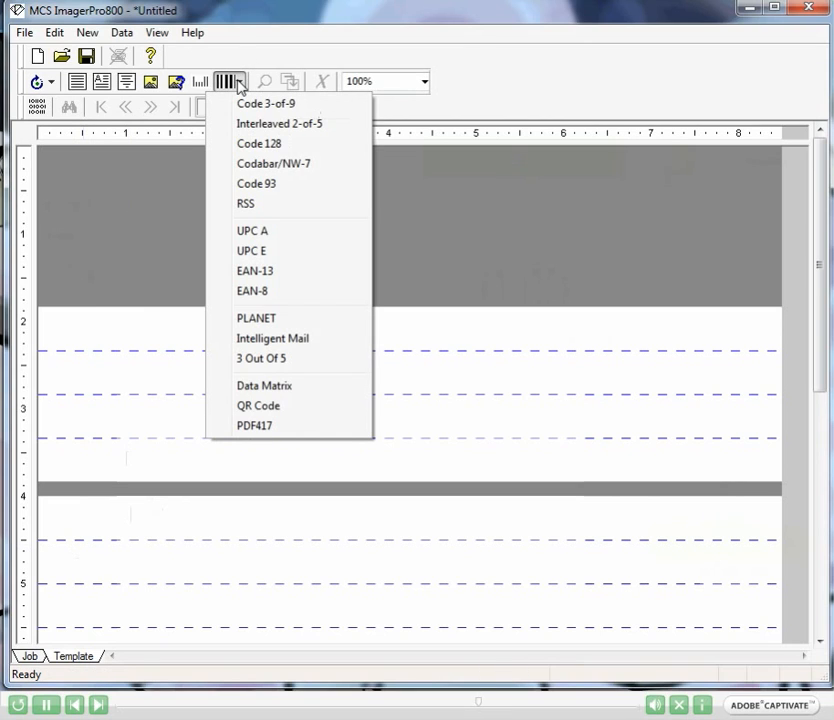
click(250, 340)
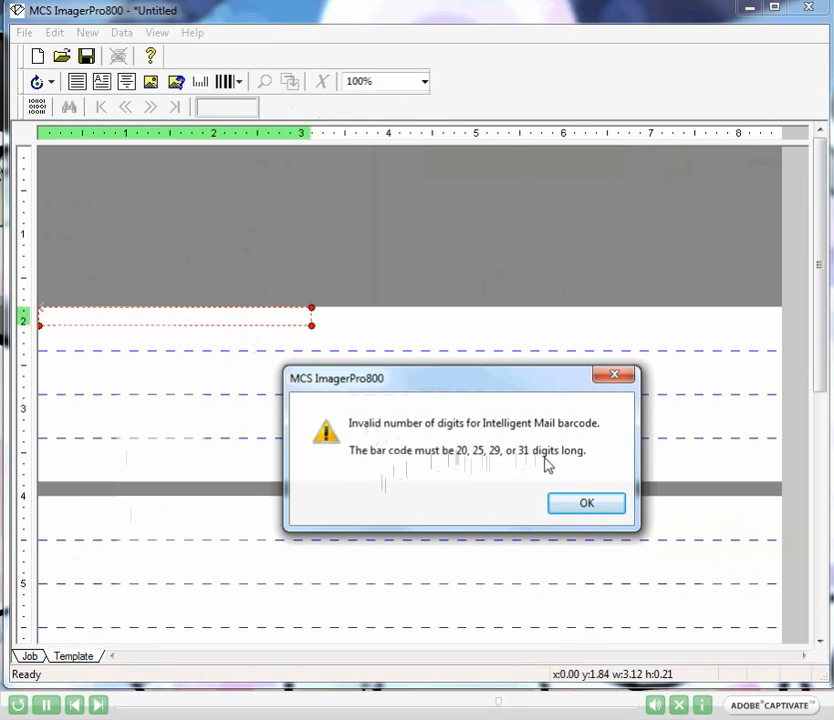
click(585, 505)
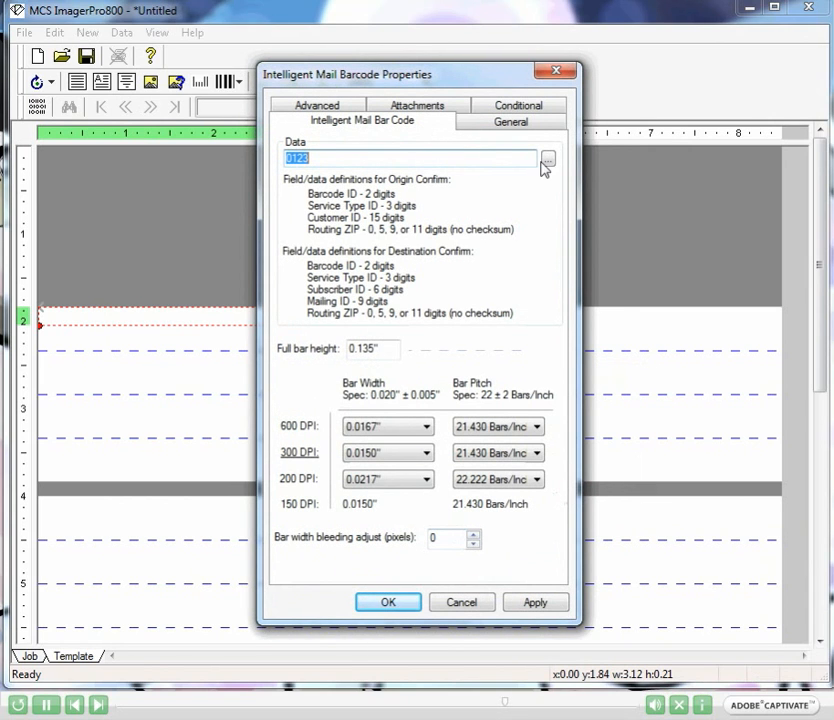
click(546, 160)
click(516, 145)
click(557, 71)
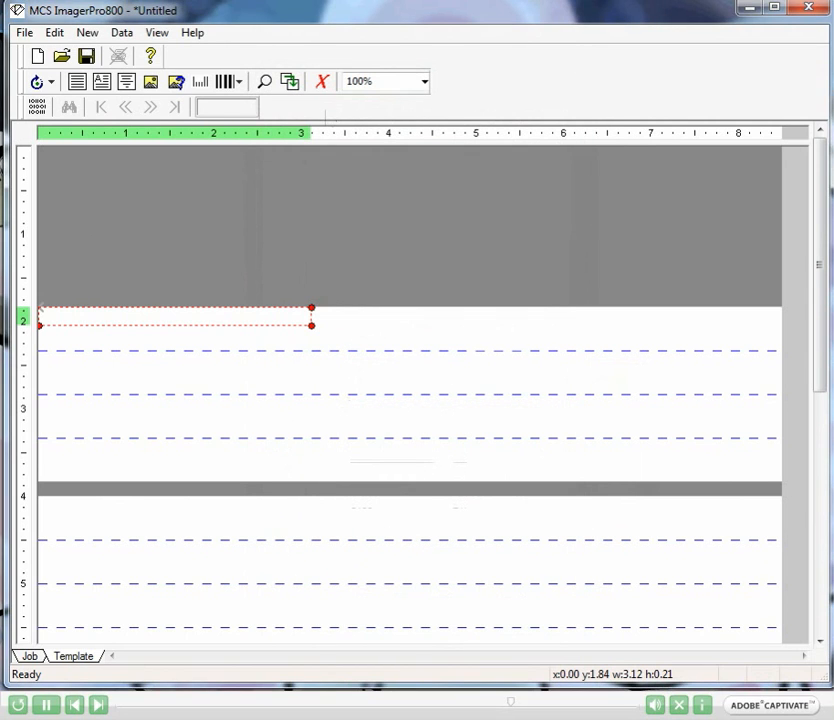
Load the ThinkInk0409 data file and display its records in the job view
click(32, 38)
click(66, 225)
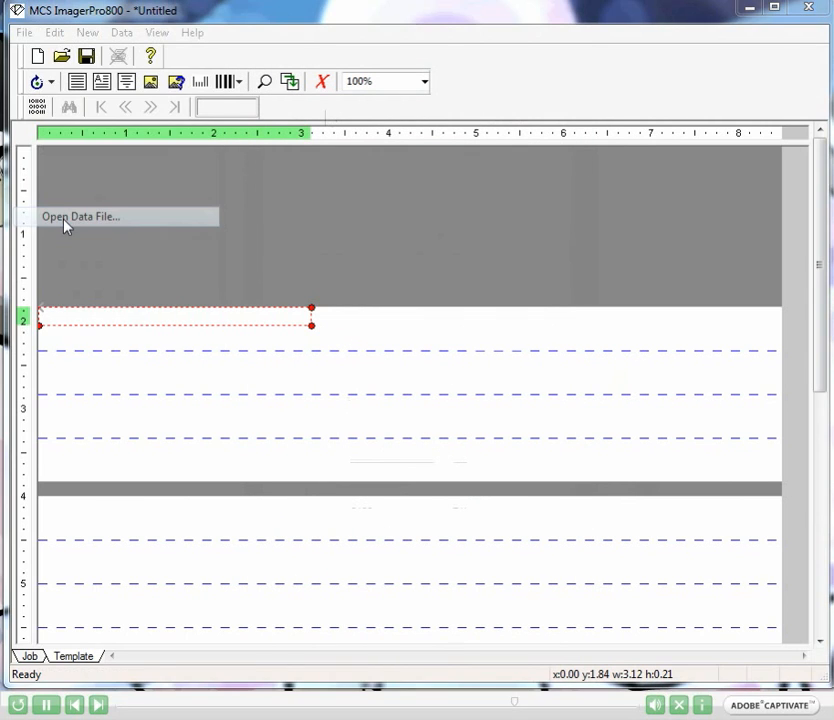
double_click(328, 251)
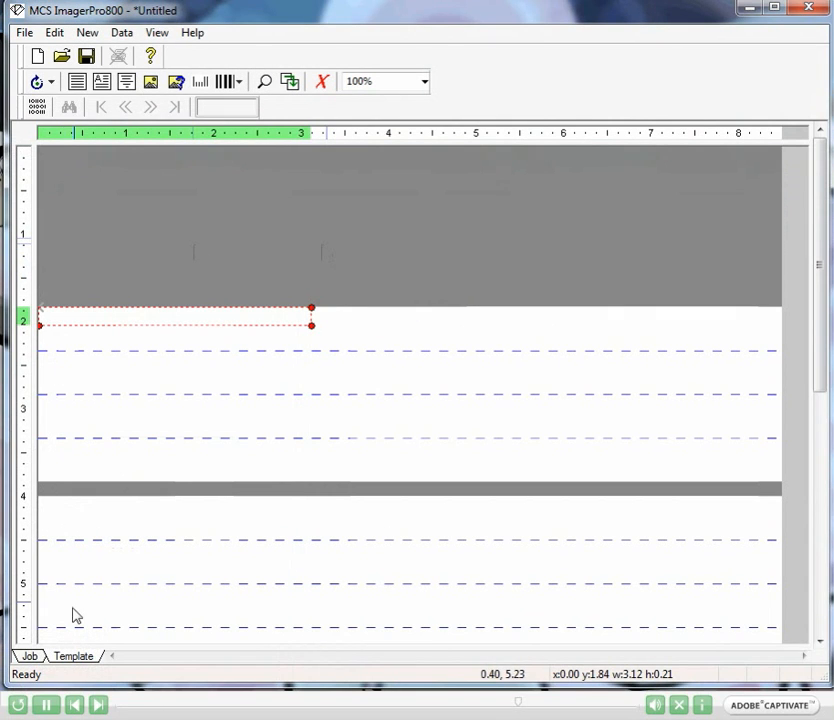
click(29, 656)
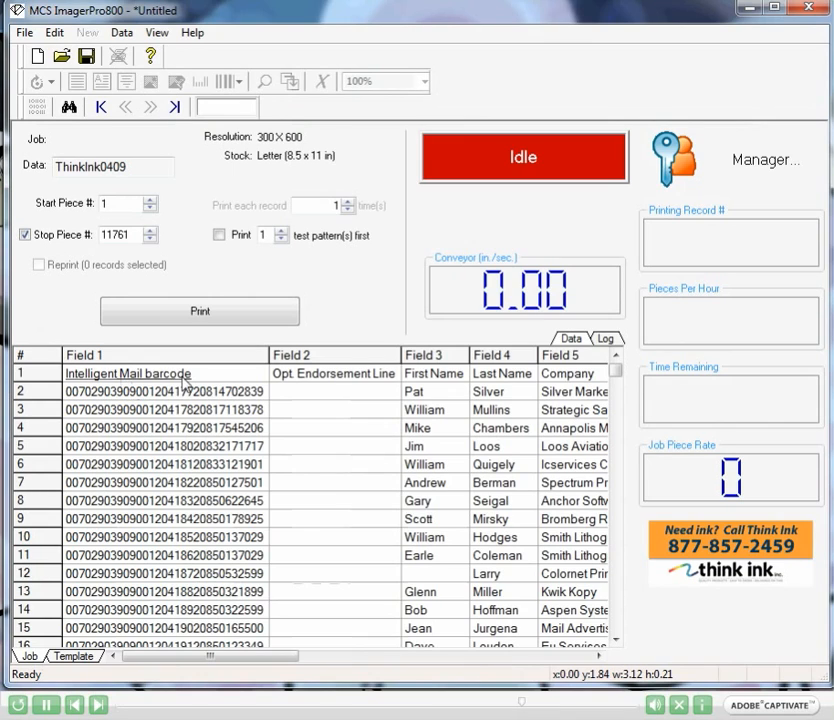
Preview the first record's data on the template and turn the data preview off again
click(72, 657)
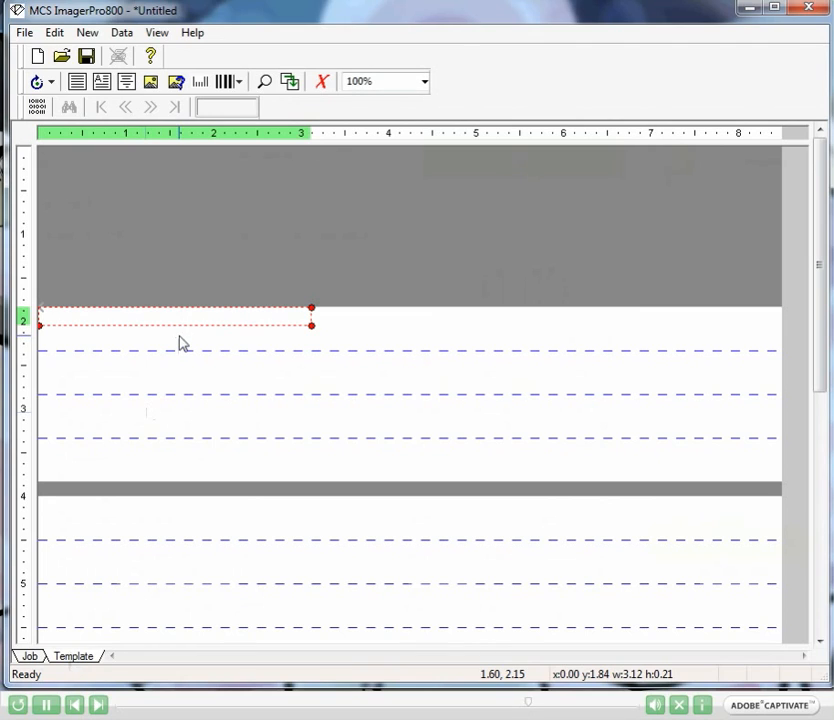
click(35, 108)
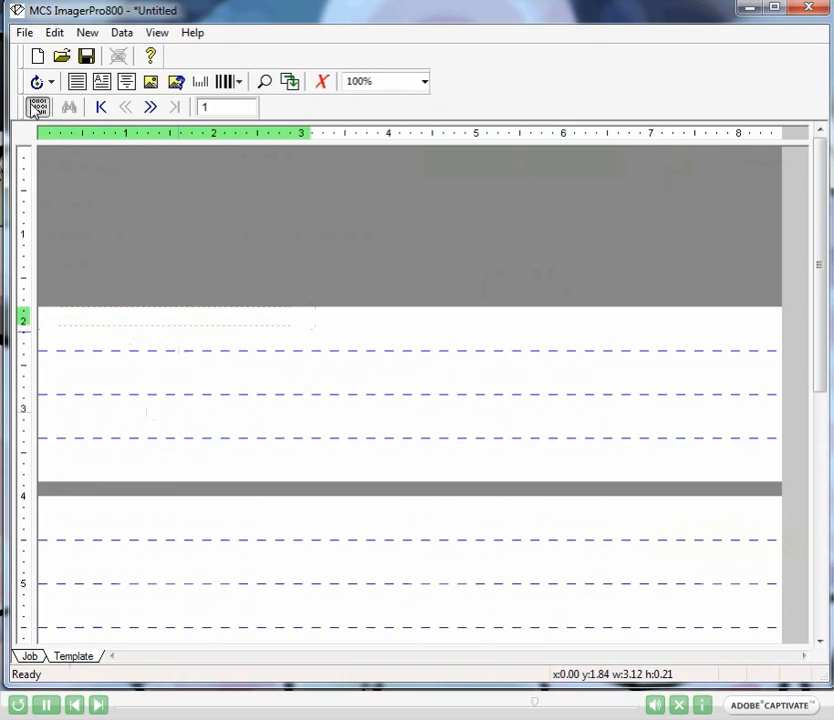
click(36, 108)
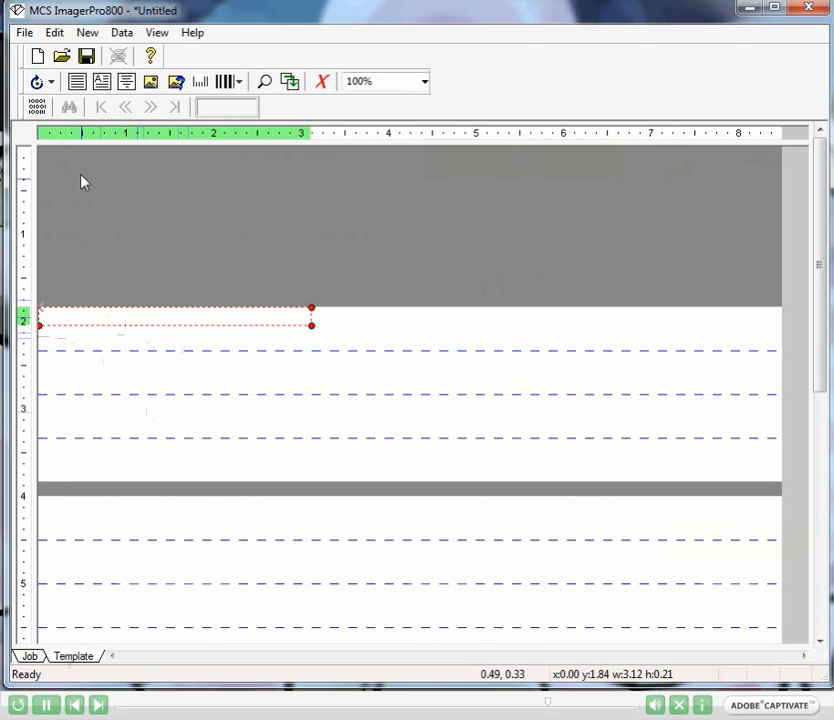
Replace the Intelligent Mail barcode's data with Field 1 of the data file and accept its properties
double_click(231, 322)
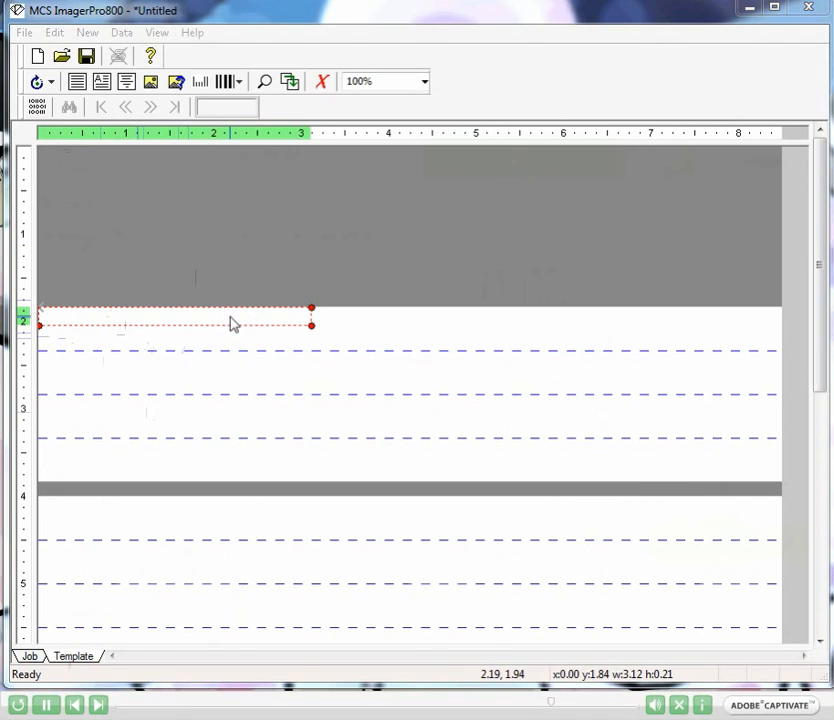
click(588, 508)
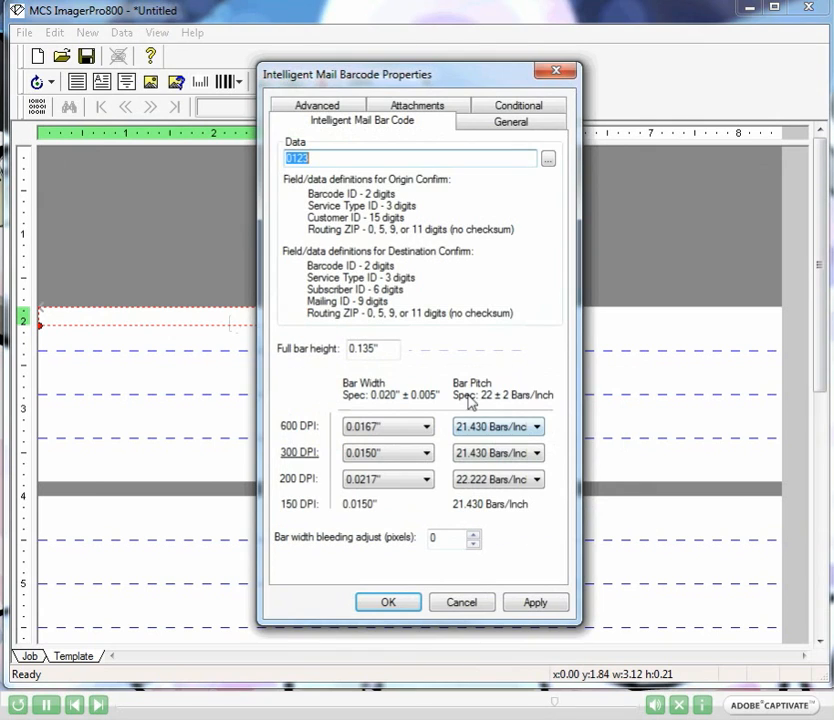
click(549, 158)
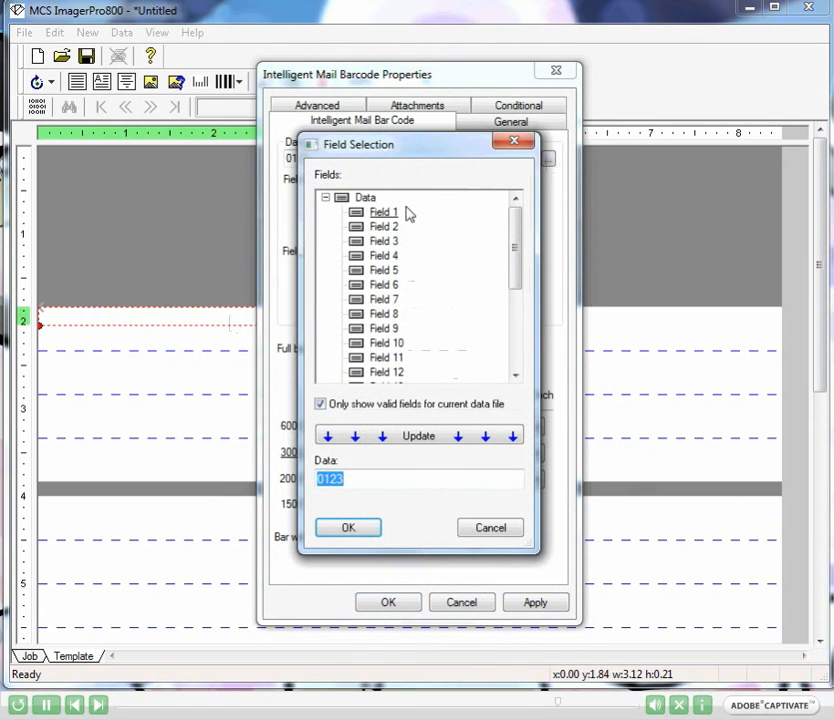
double_click(389, 216)
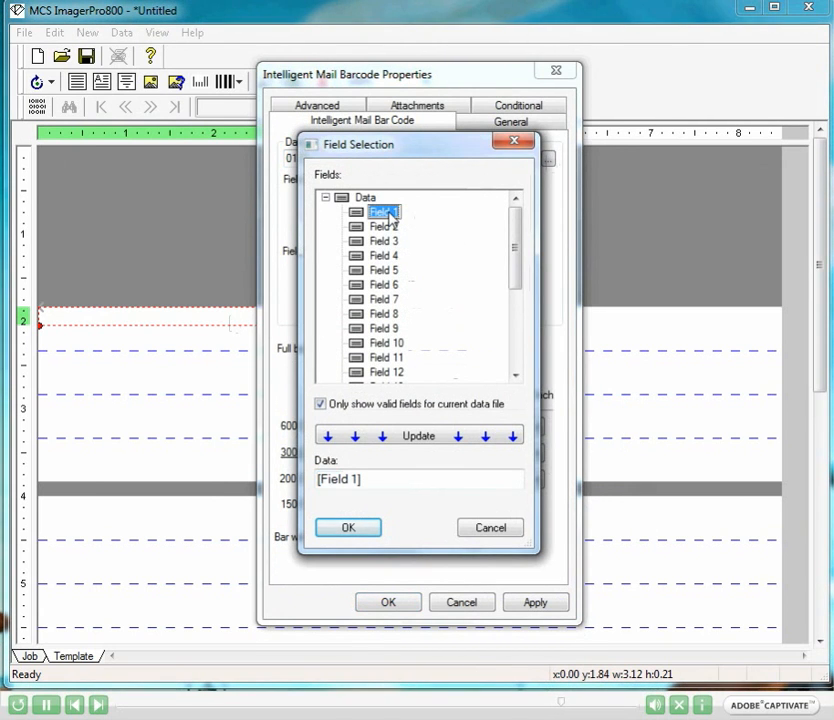
click(350, 528)
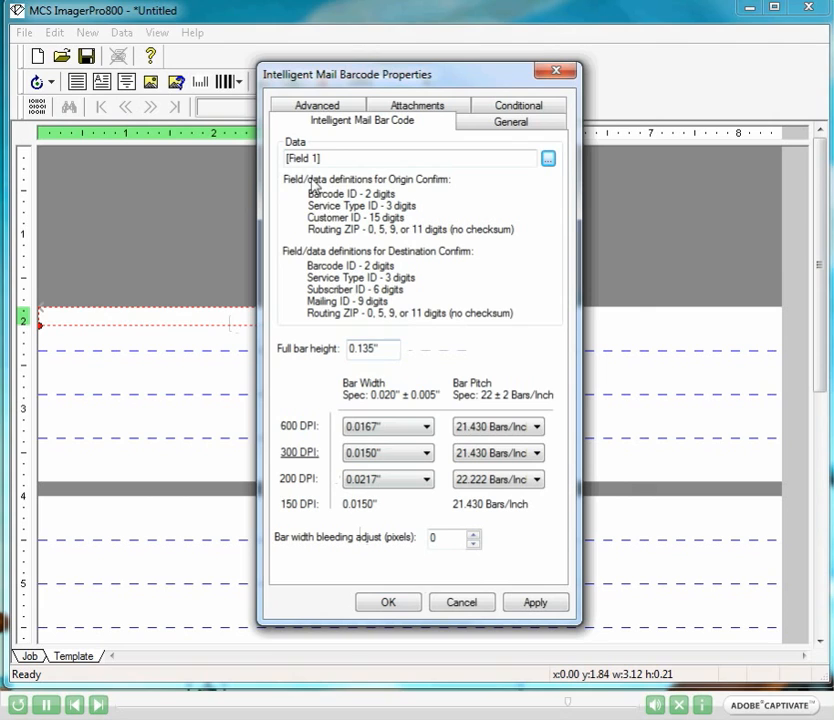
click(390, 602)
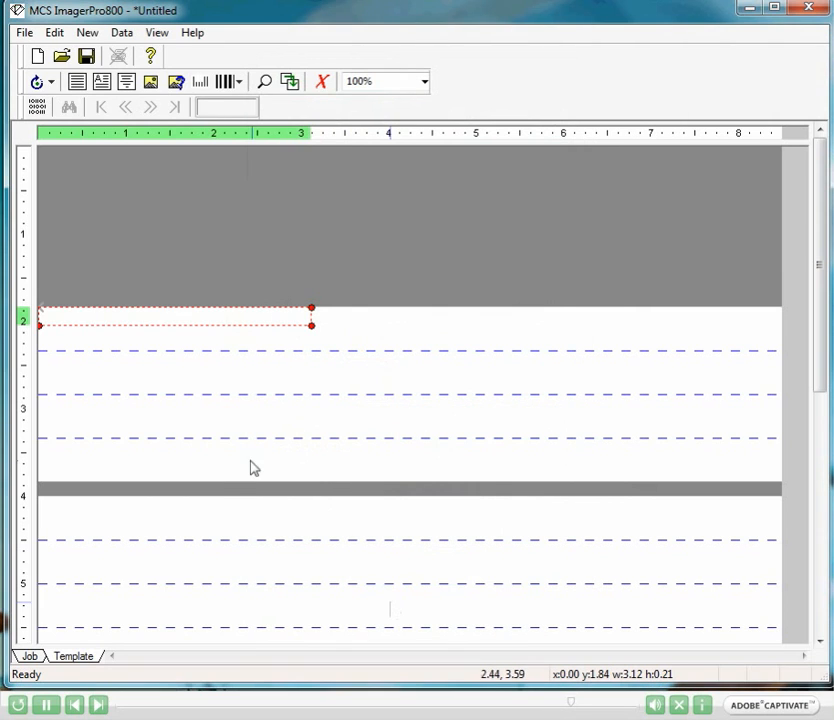
Turn on the data preview and step through the records up to record 12 to check the barcode on the template
click(37, 106)
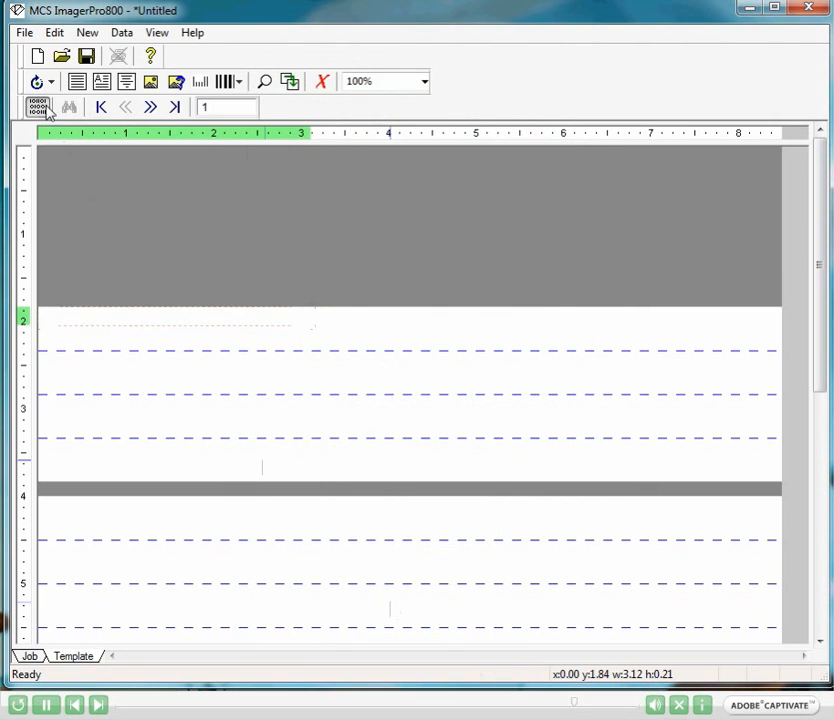
click(150, 107)
click(150, 107)
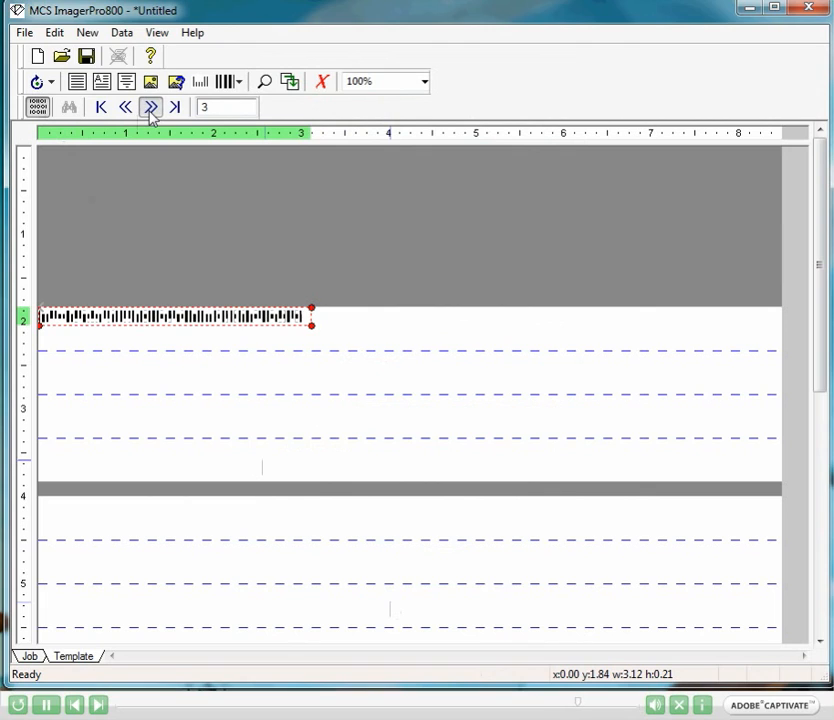
click(150, 107)
click(150, 107)
click(150, 107)
click(150, 107)
click(150, 107)
click(150, 107)
click(150, 107)
click(150, 107)
click(150, 107)
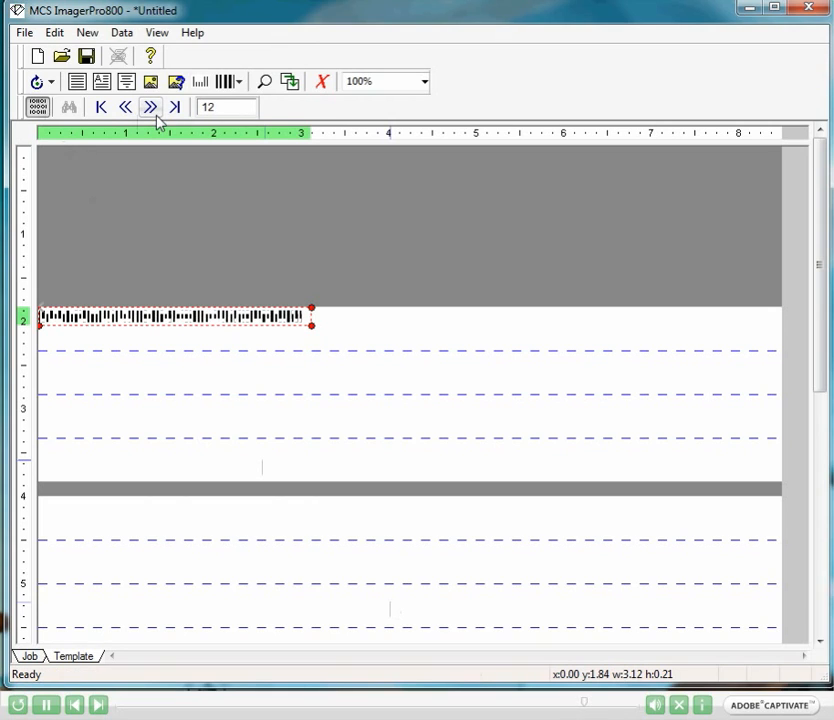